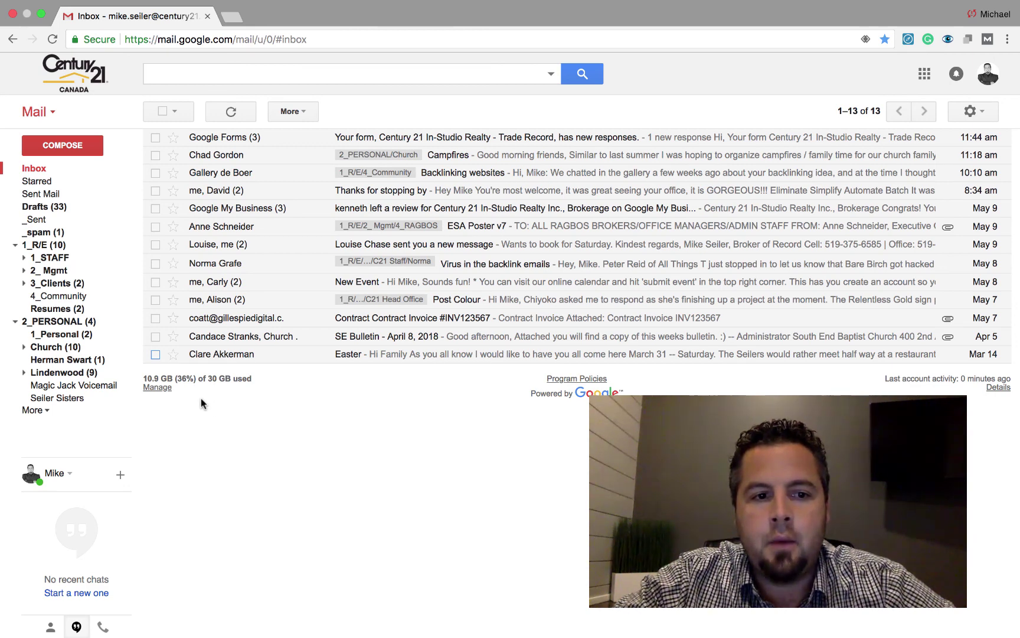
Step: Select the Easter email and start a filter for messages from its sender
click(155, 355)
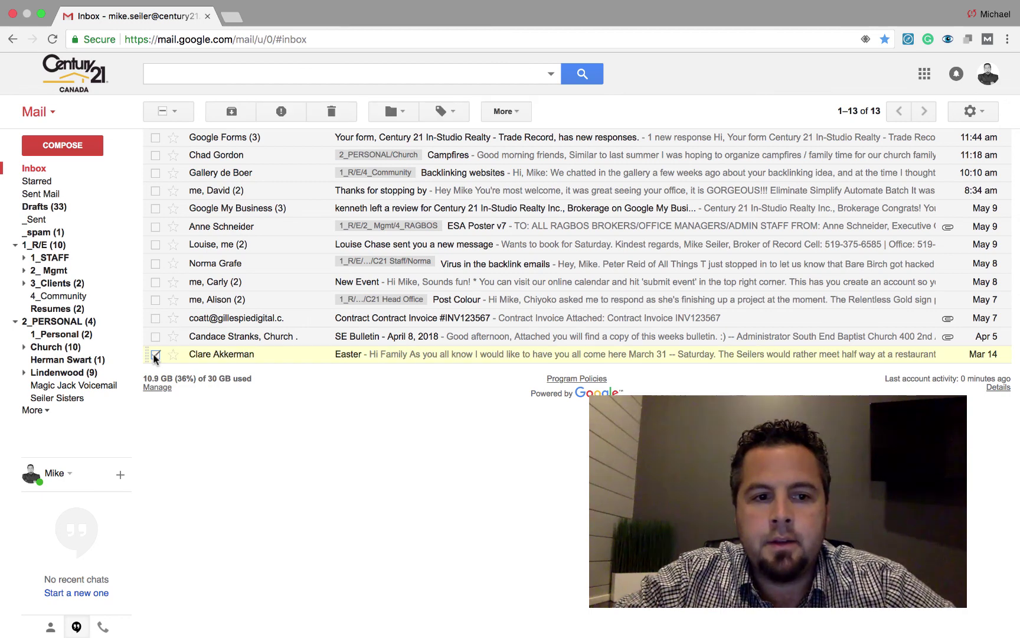
click(516, 116)
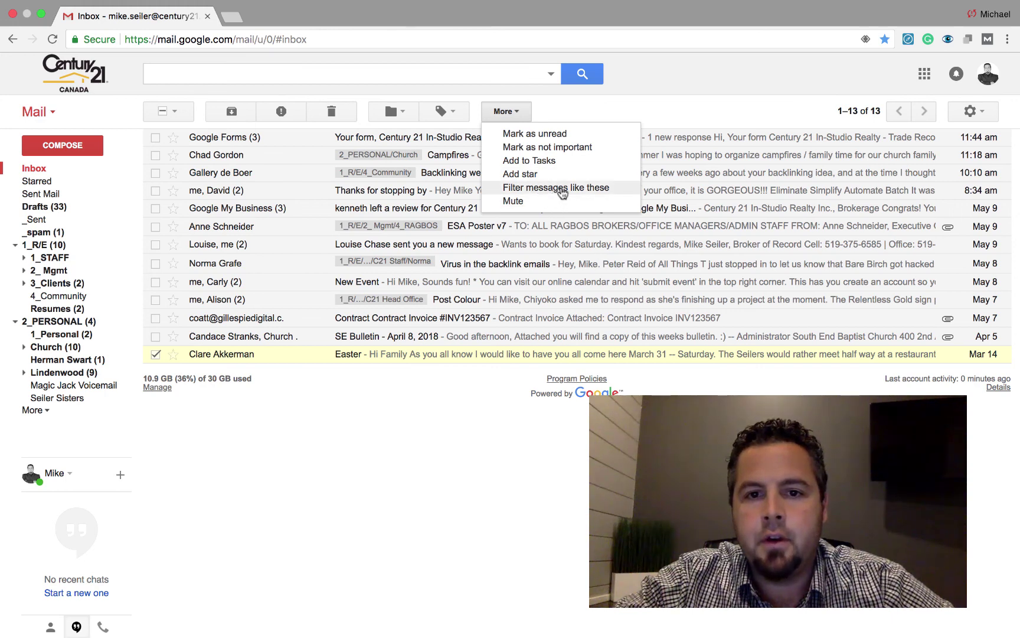
click(573, 189)
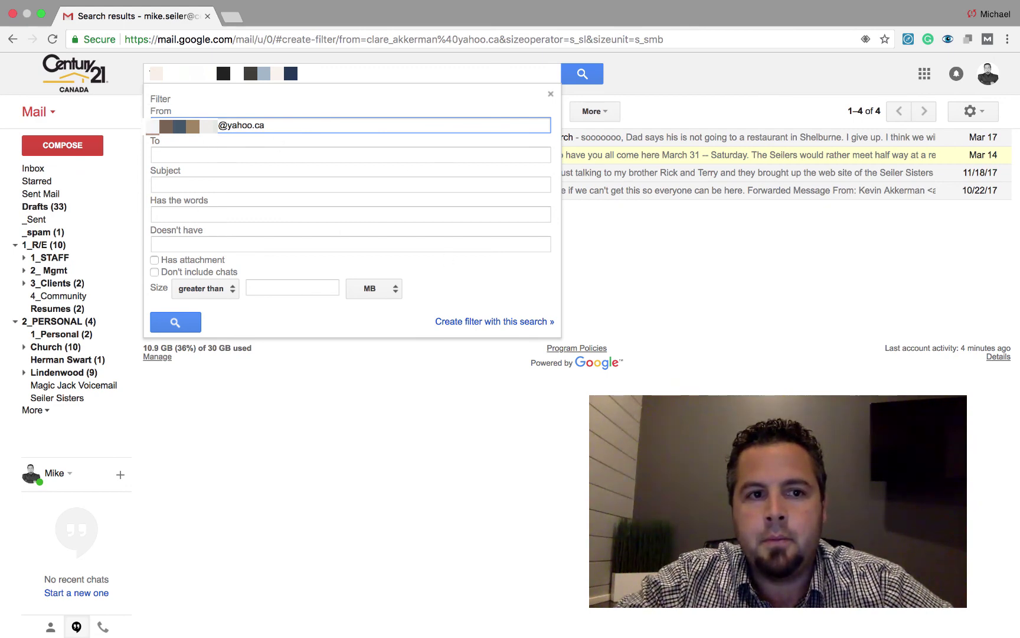
Step: Create a filter labelling the Easter sender's mail 2_PERSONAL, including the 4 existing conversations
click(501, 323)
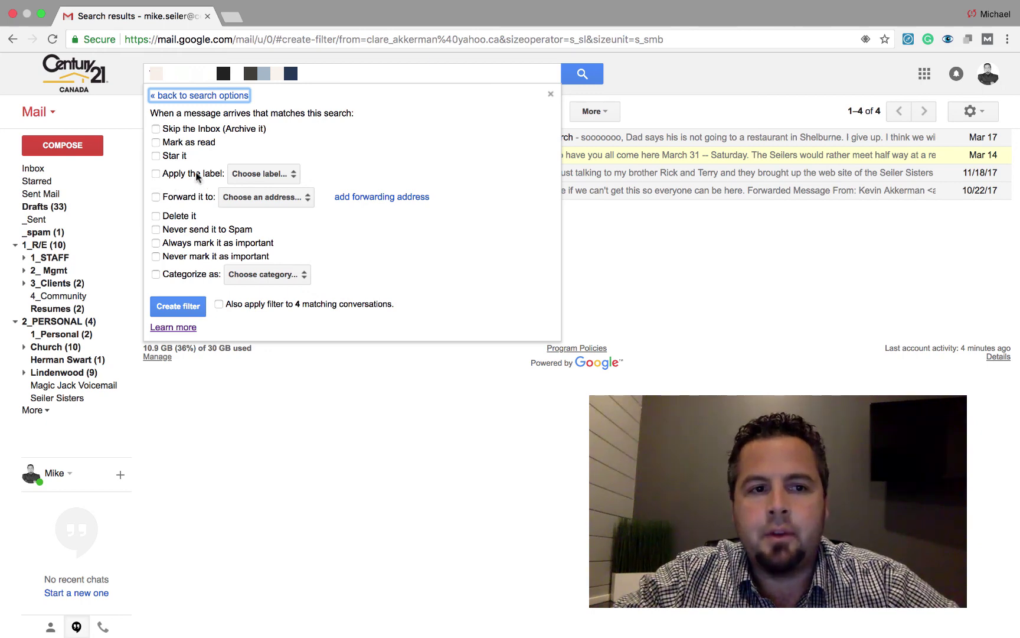
click(156, 174)
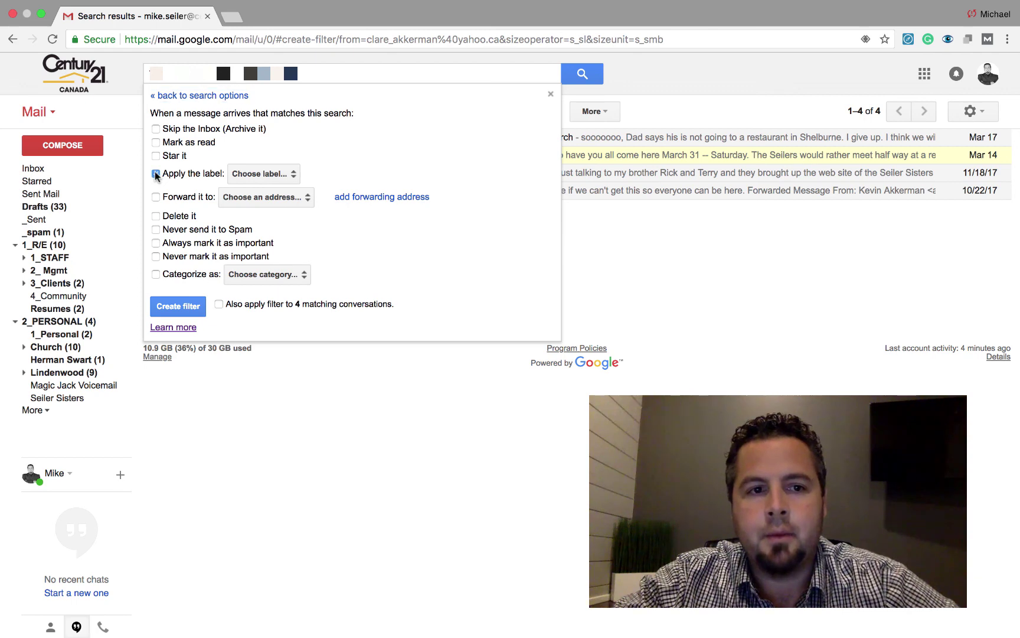
click(275, 174)
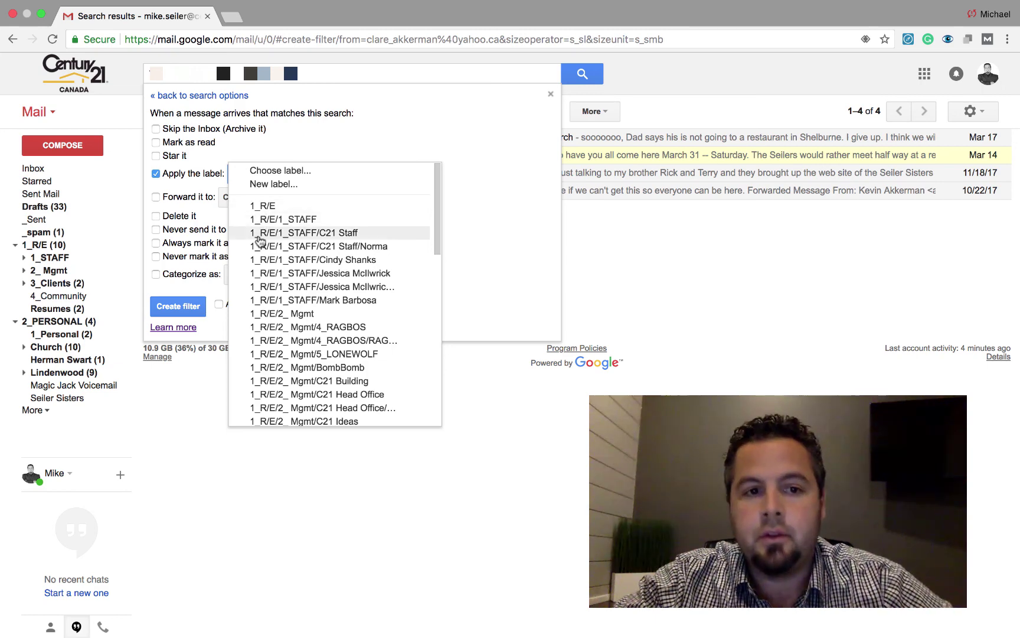
scroll(263, 269, down, 10)
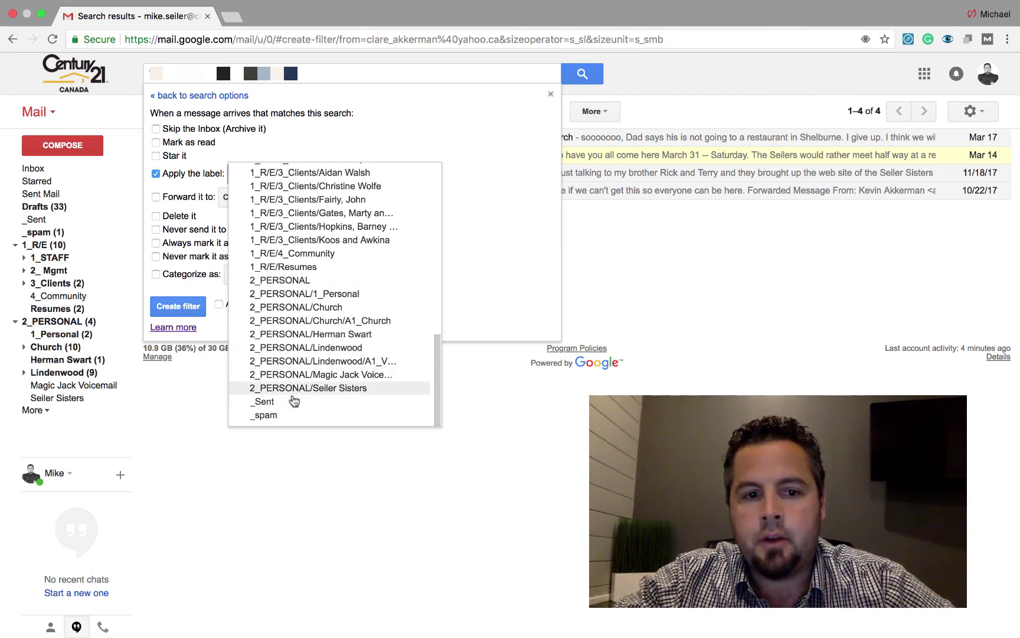
click(273, 282)
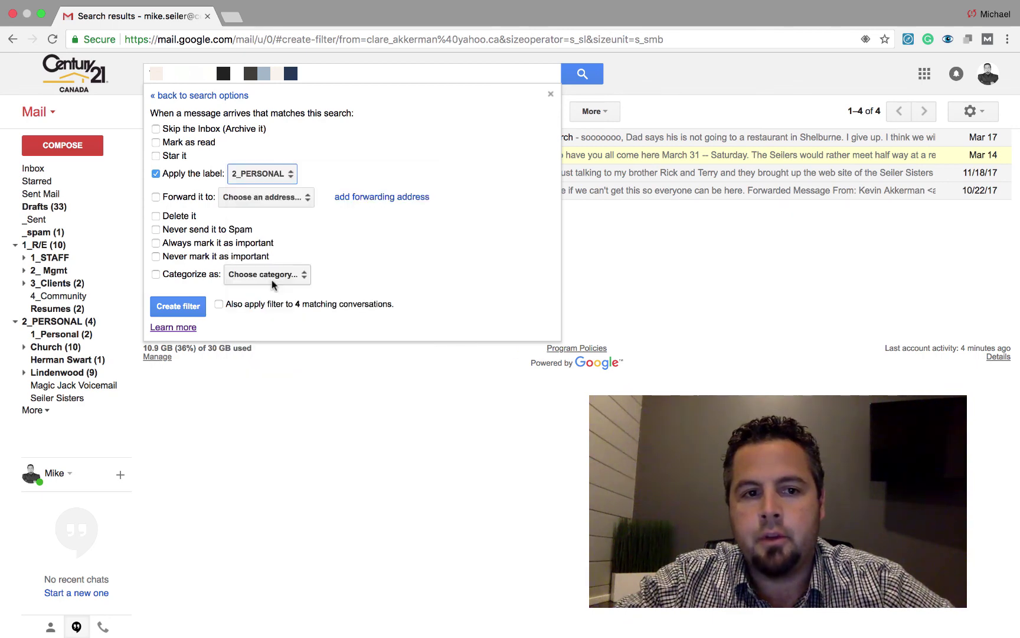
click(218, 304)
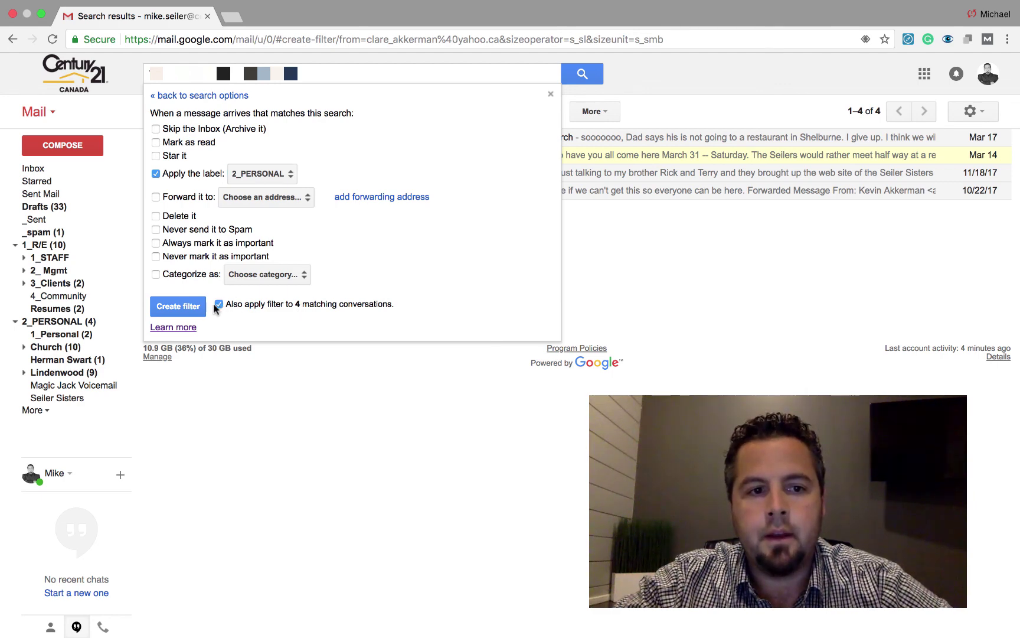
click(175, 307)
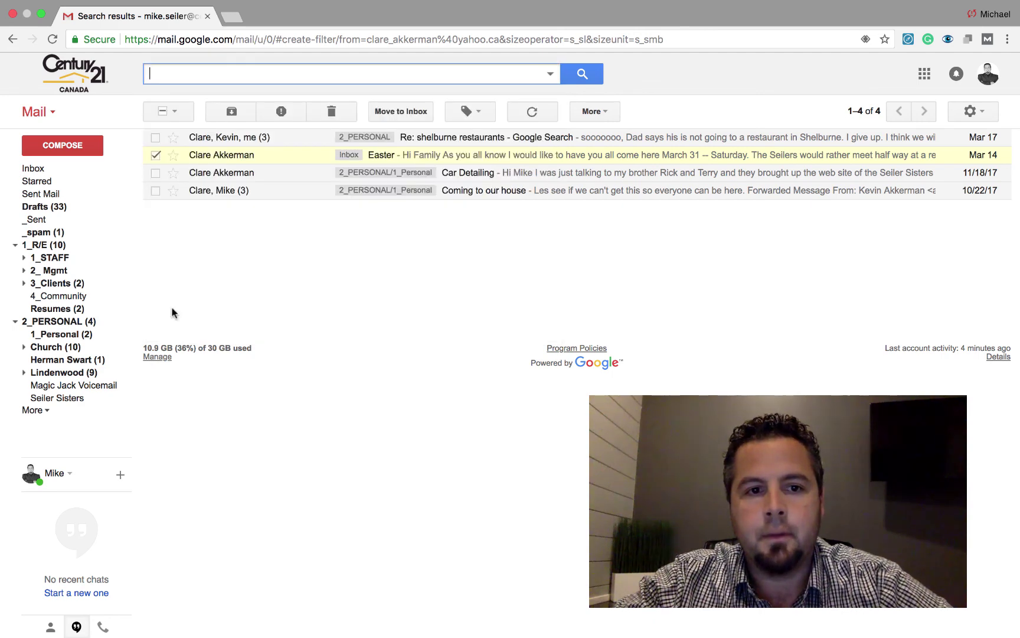
Step: Go back to the inbox and uncheck the Easter email
click(36, 170)
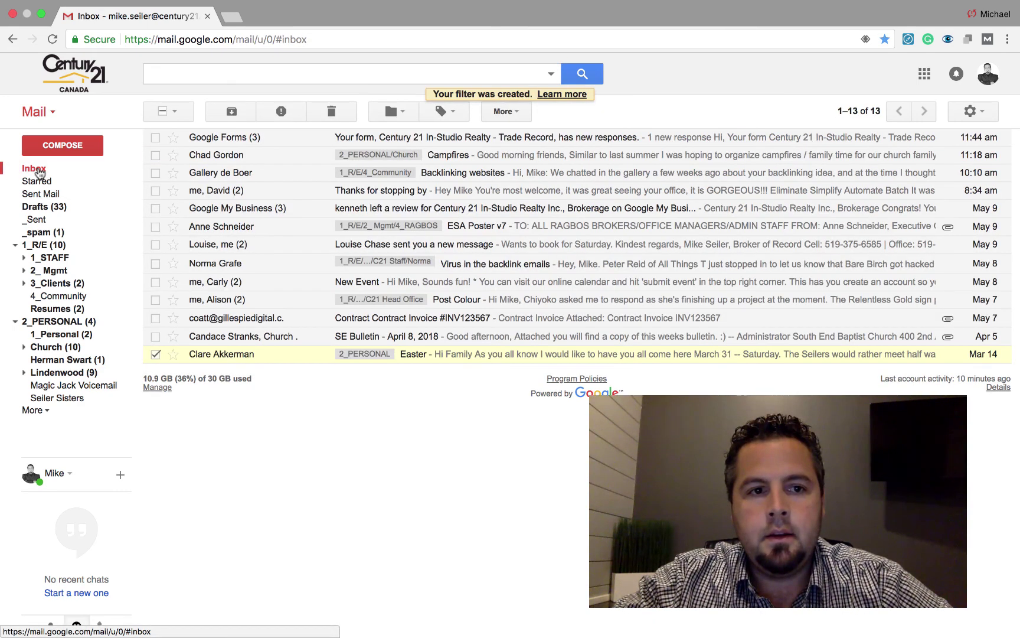
click(37, 169)
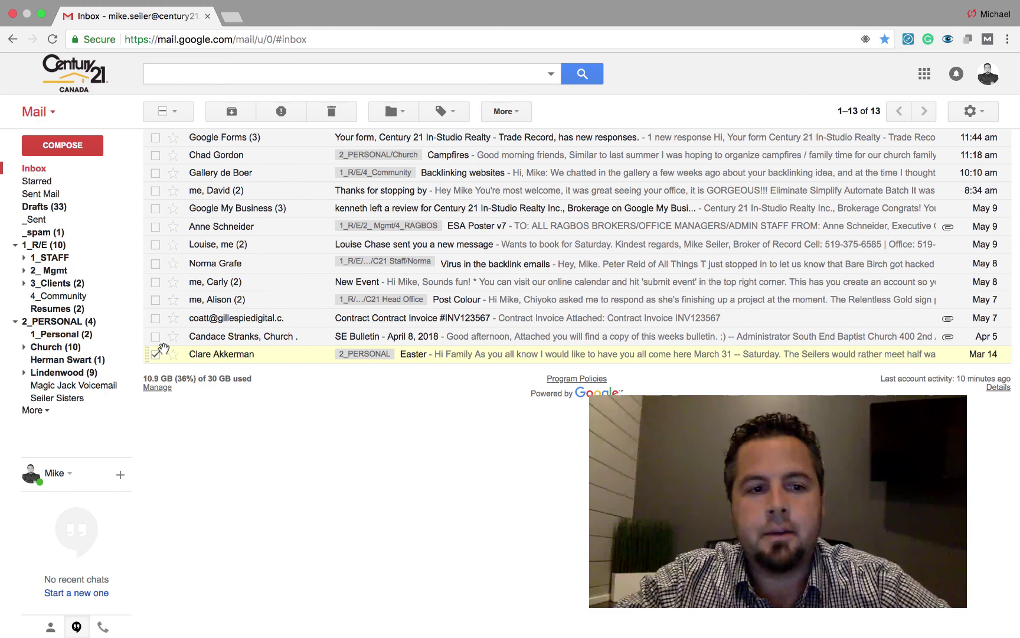
click(156, 355)
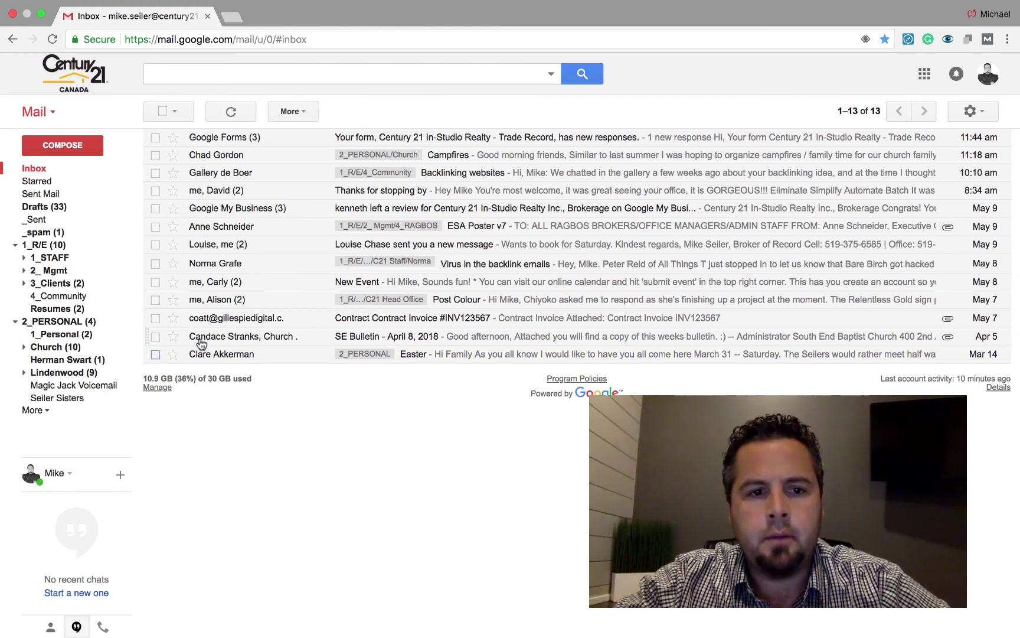
mouse_move(230, 344)
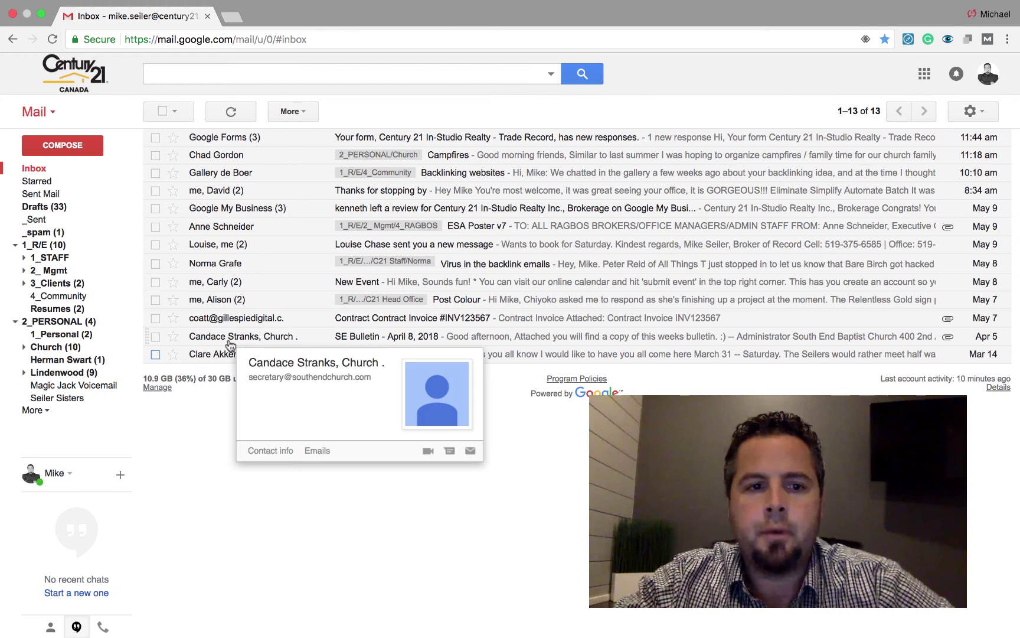
Step: Select the SE Bulletin email and start a filter for its sender's mail containing 'Bulletin'
click(153, 338)
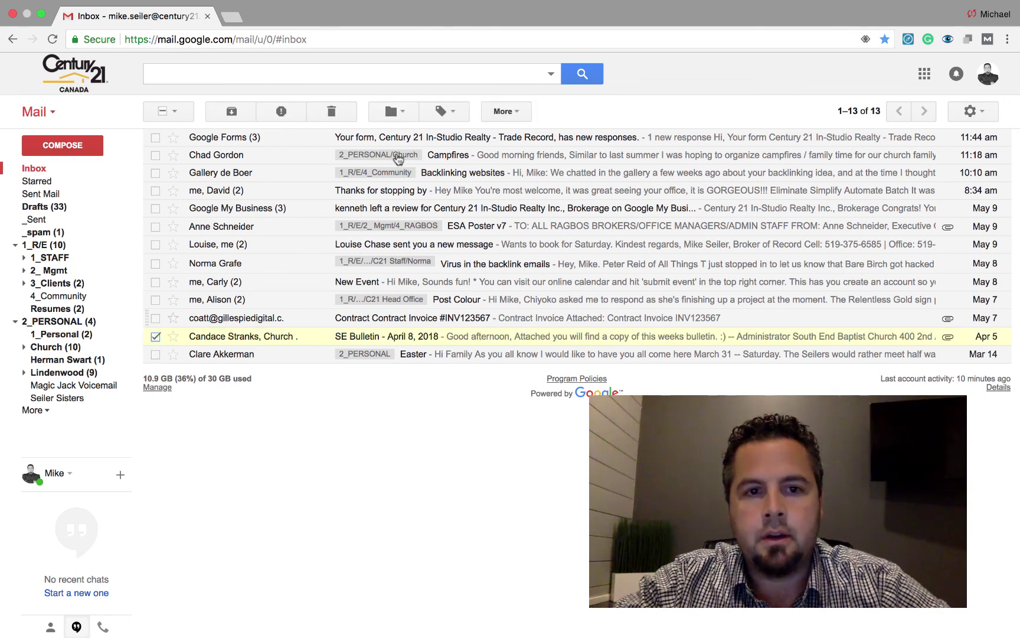
click(516, 112)
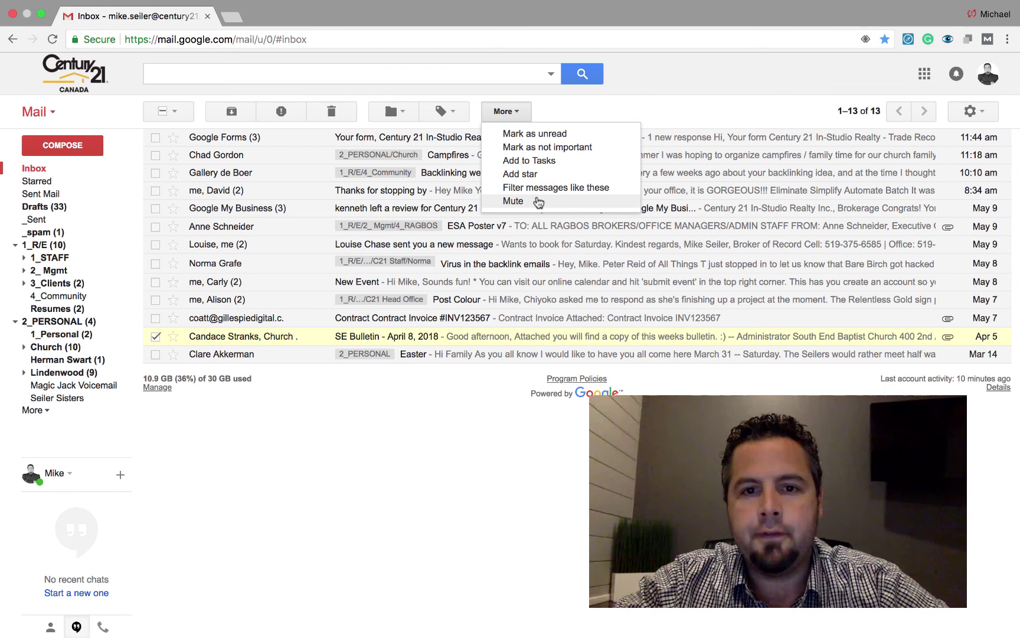
click(553, 188)
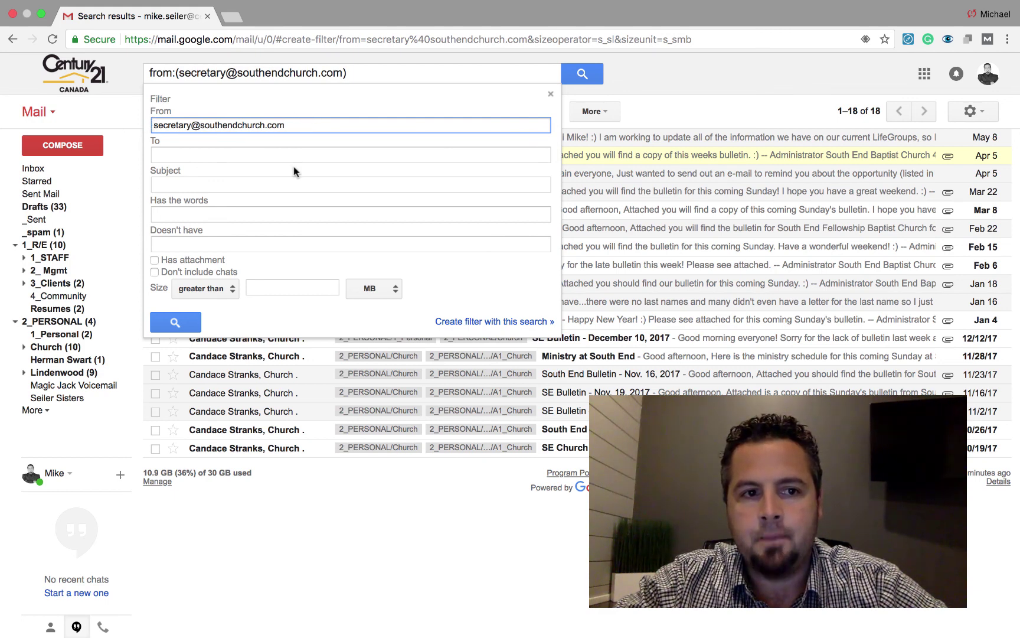
click(159, 213)
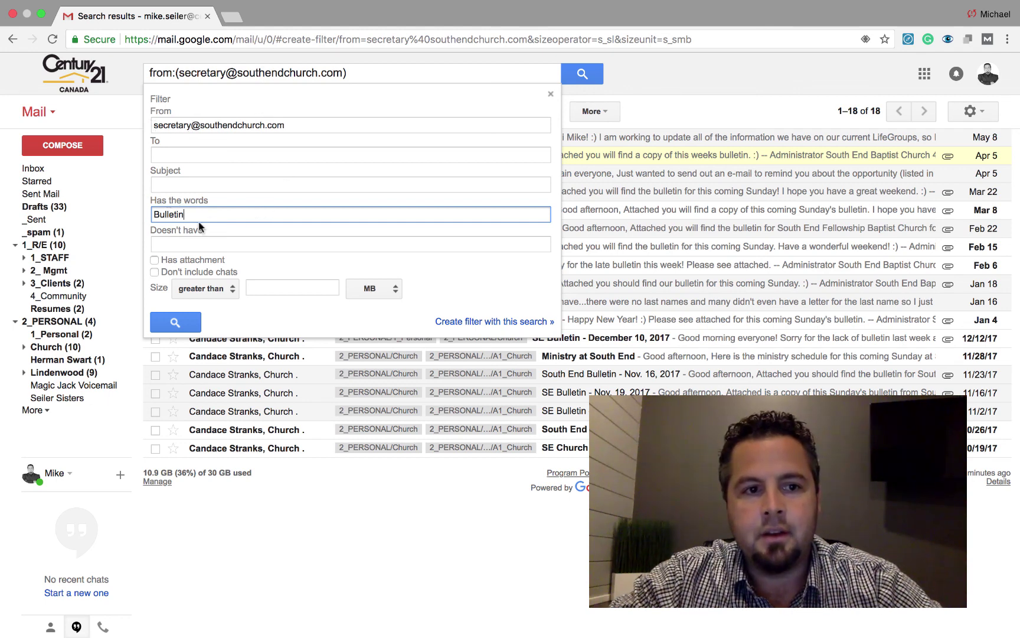
click(476, 322)
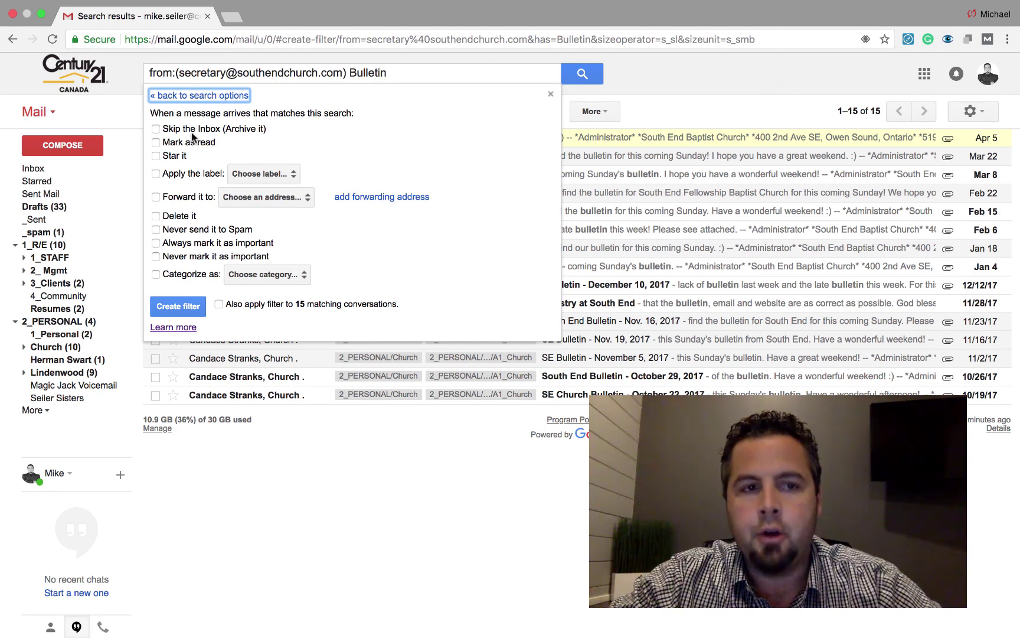
Step: Have the Bulletin filter archive matches, label them 2_PERSONAL/Church, and cover 15 existing conversations
click(156, 128)
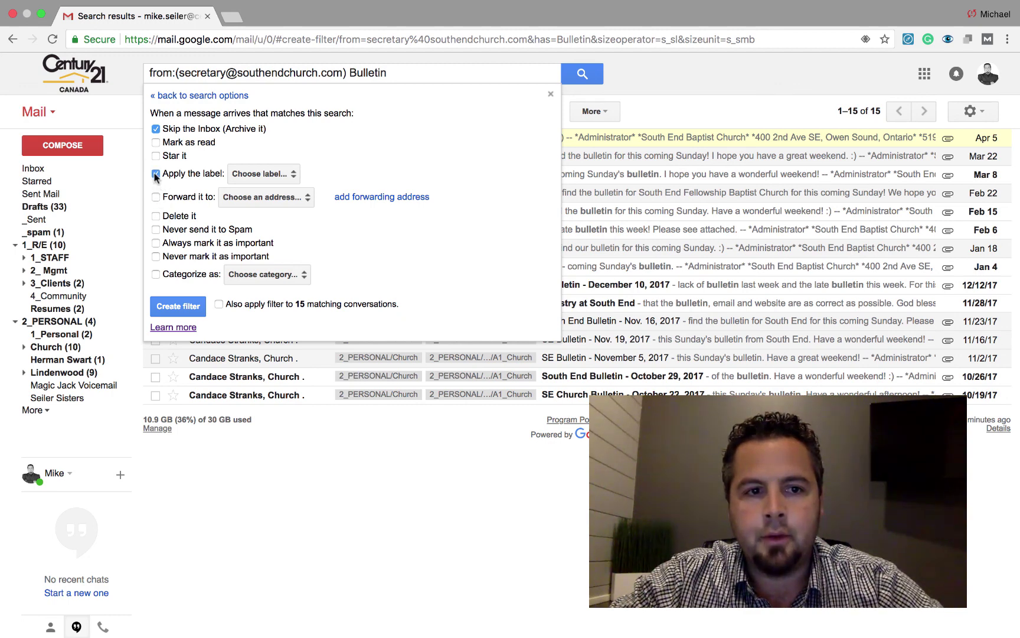
click(261, 172)
scroll(272, 266, down, 10)
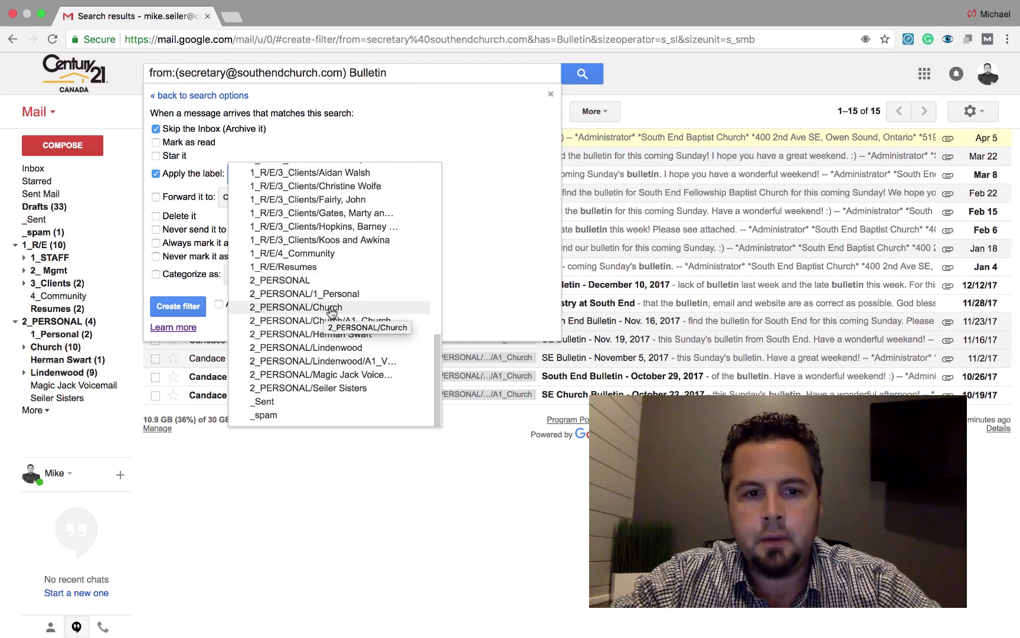
click(330, 308)
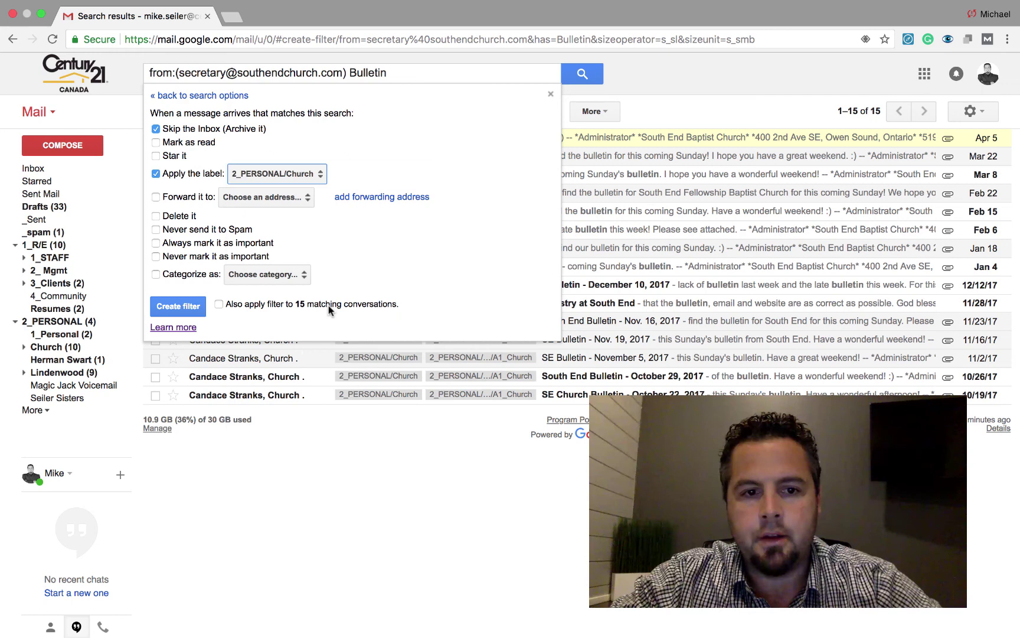
click(220, 305)
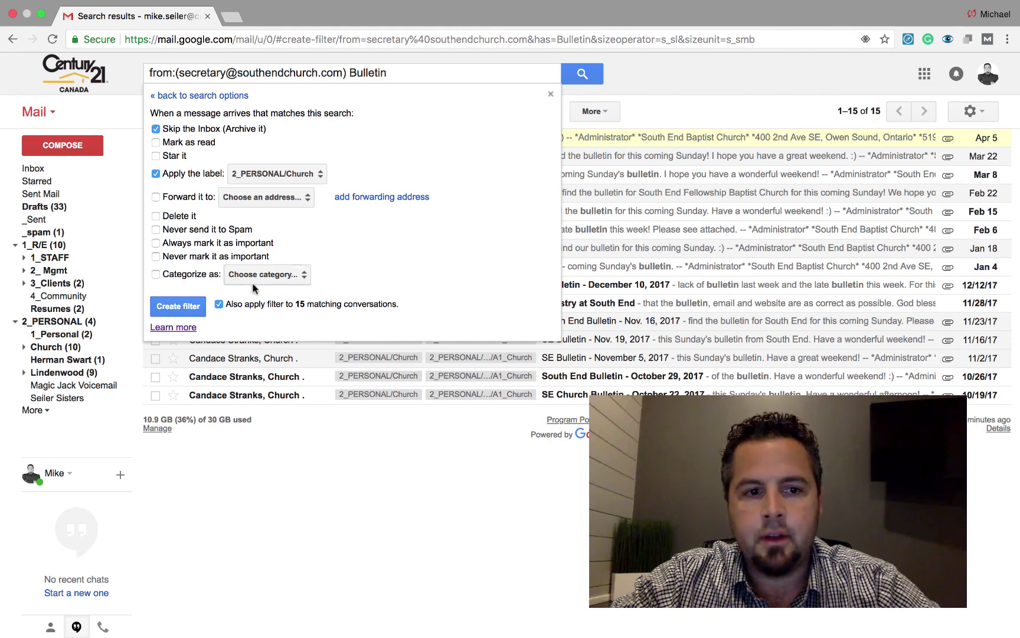
Step: Save the Bulletin filter, check the Church label's conversations, then return to the inbox
click(176, 306)
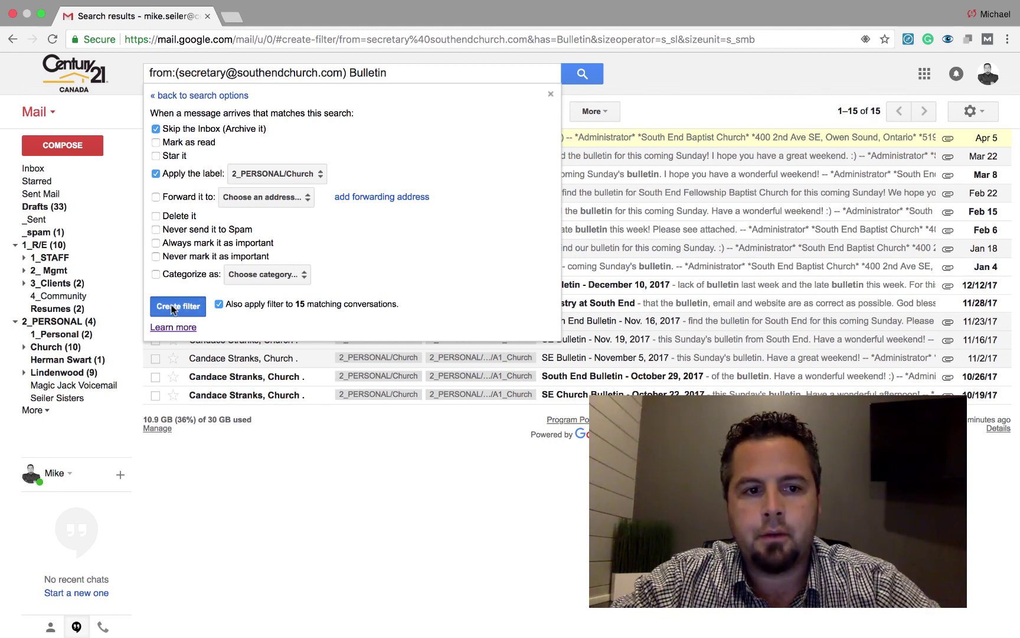
click(32, 169)
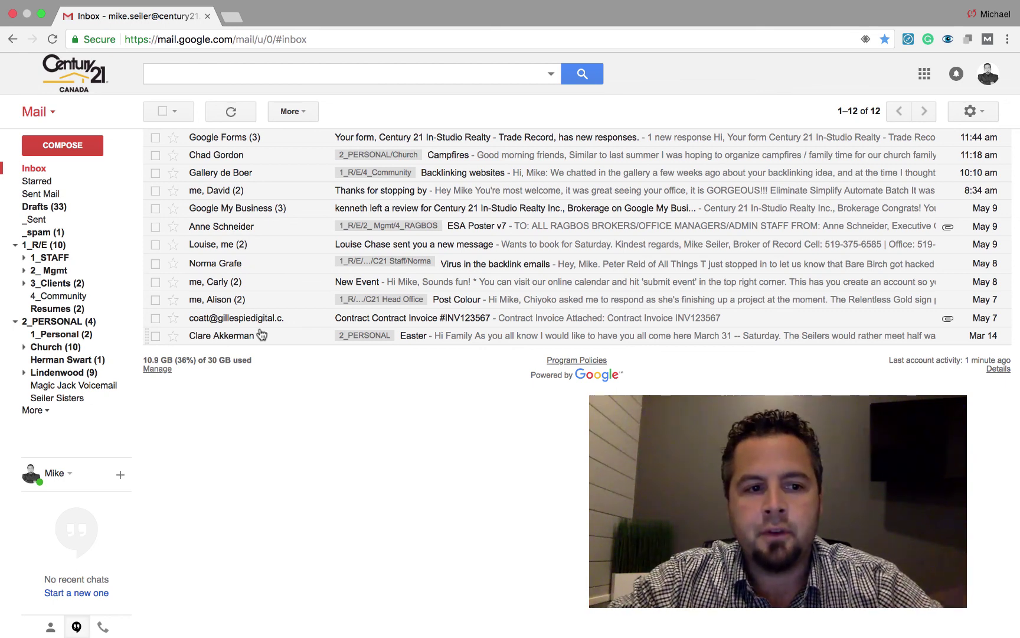
click(46, 348)
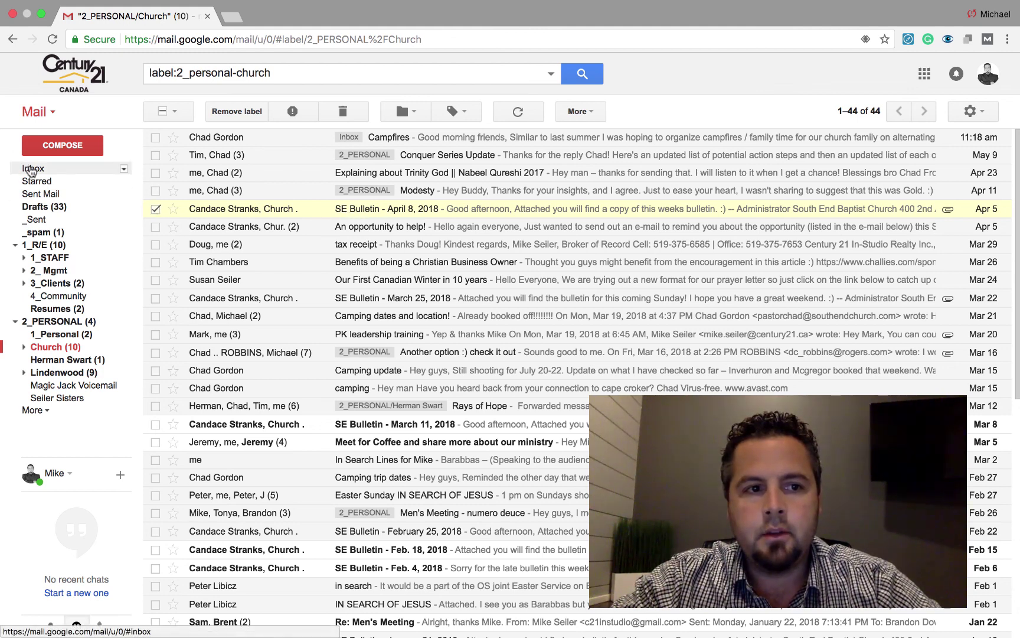
click(31, 171)
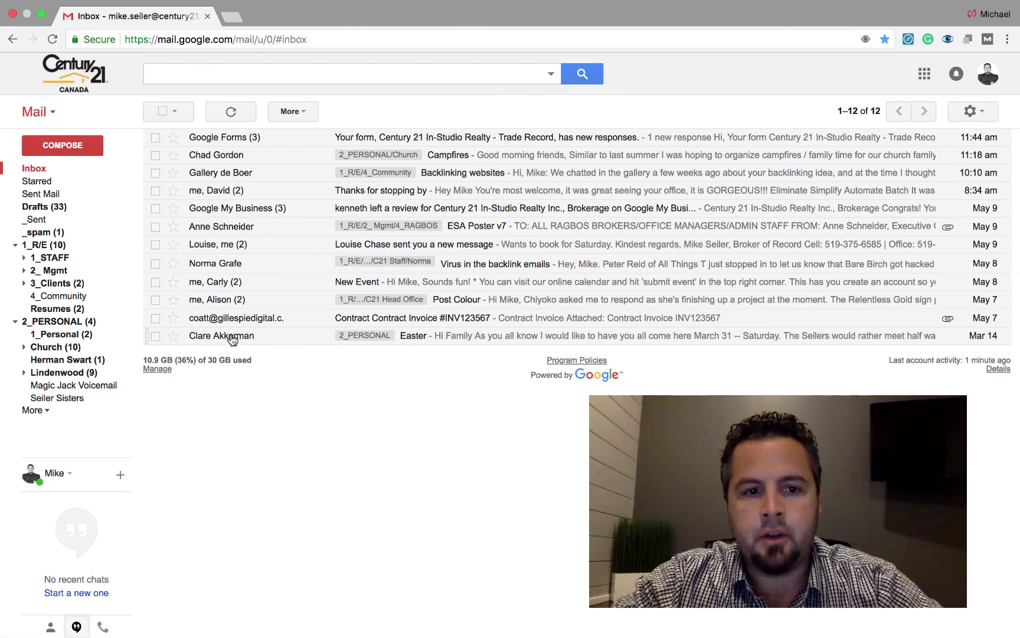
mouse_move(232, 340)
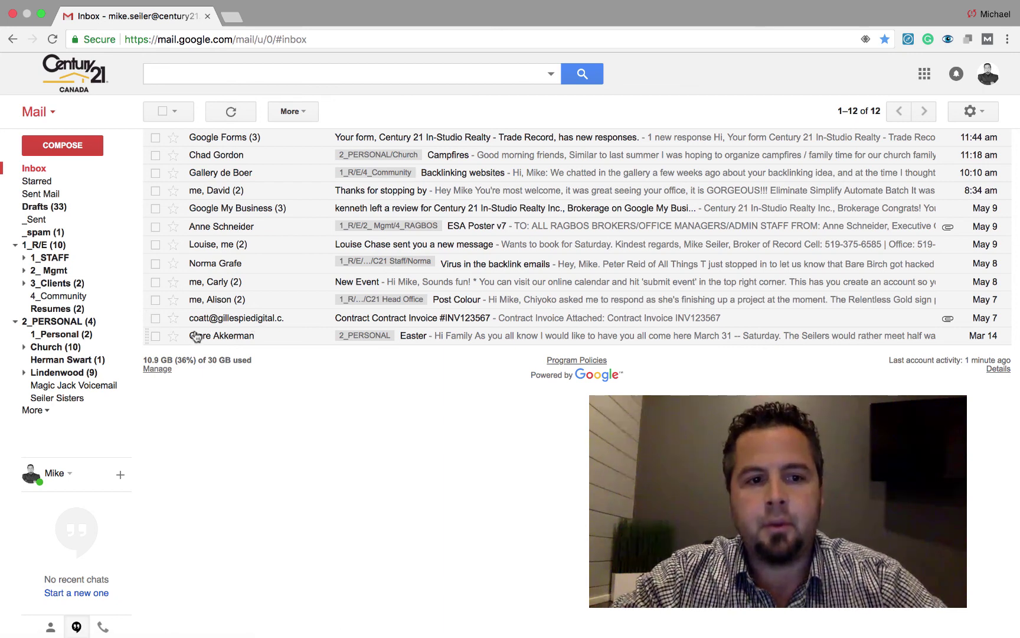
mouse_move(263, 324)
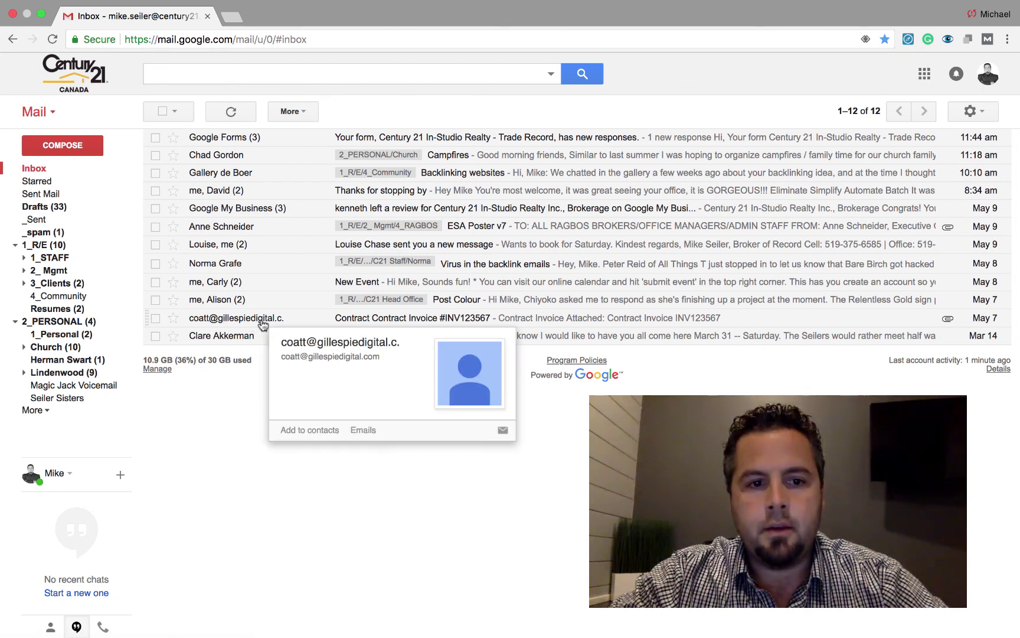
Step: Start a filter for the sender of the Contract Invoice #INV123567 email
click(155, 319)
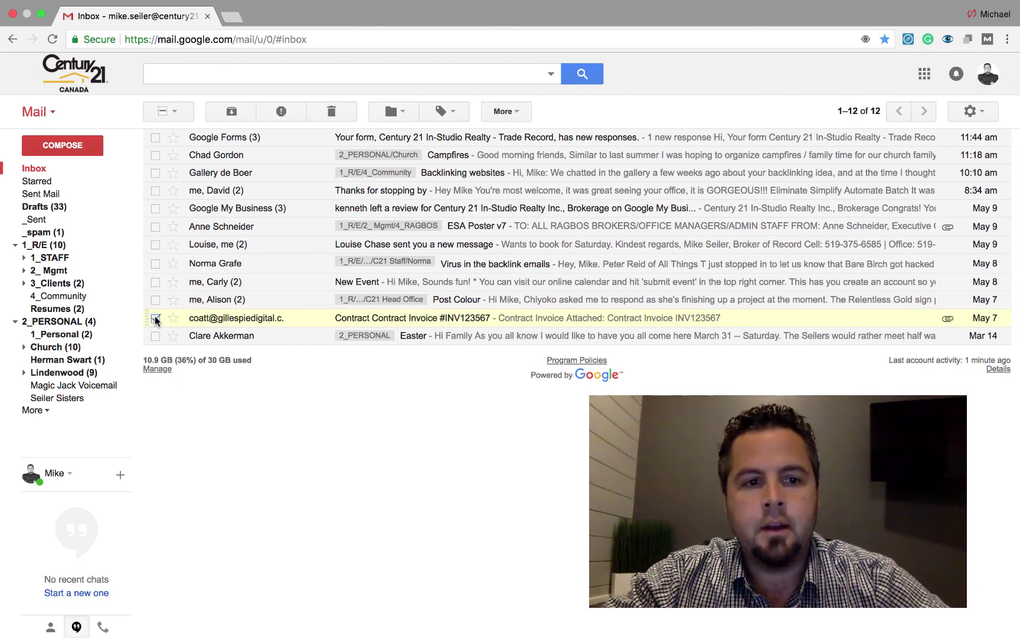
click(515, 114)
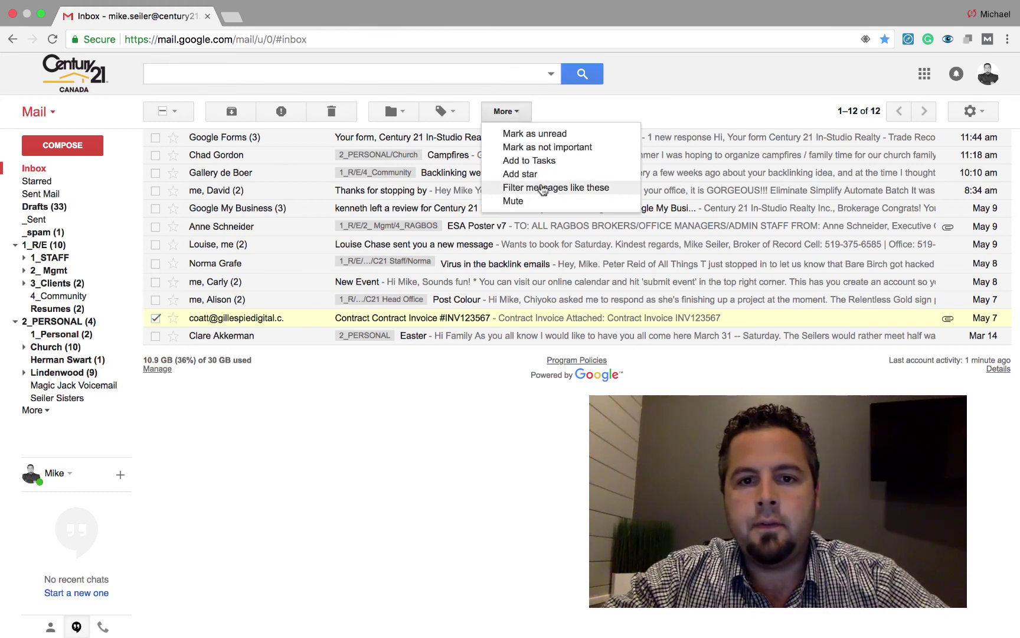
click(543, 189)
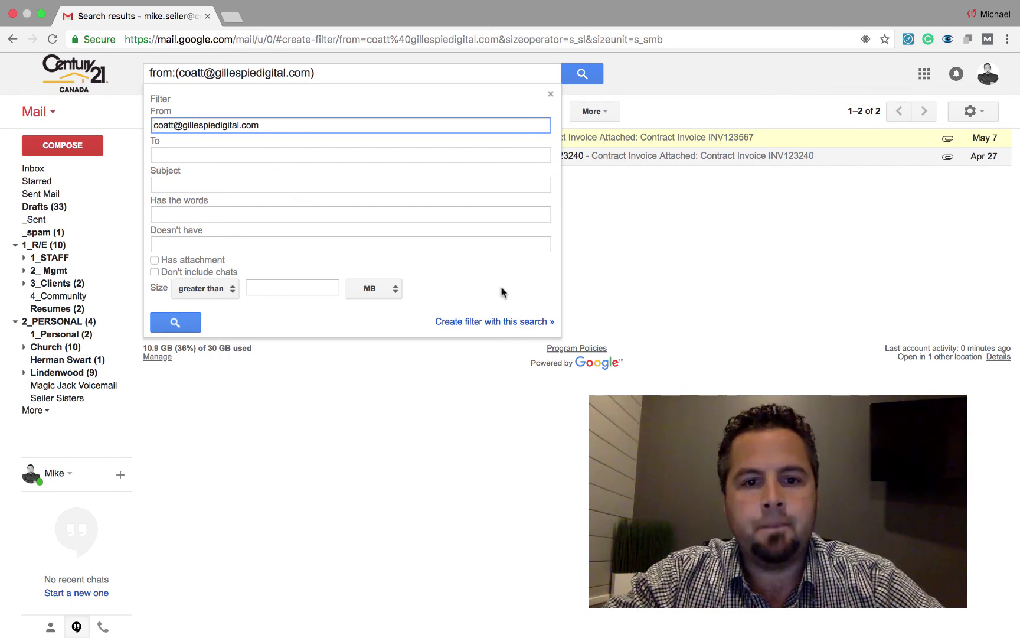
click(476, 325)
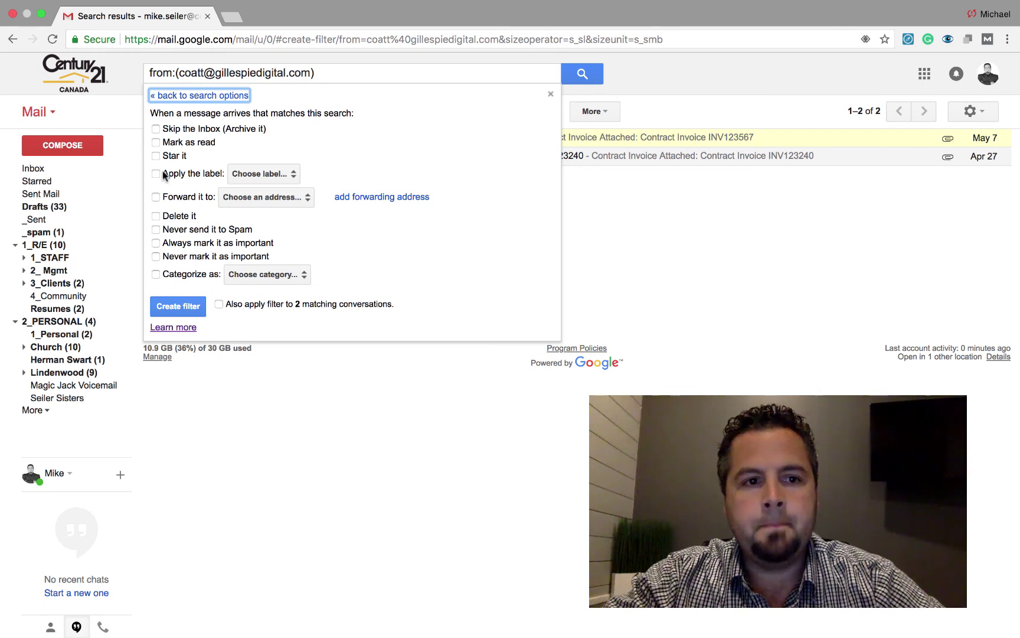
Step: Make the invoice filter skip the inbox and apply the 1_R/E/2_ Mgmt/C21 Building label
click(155, 128)
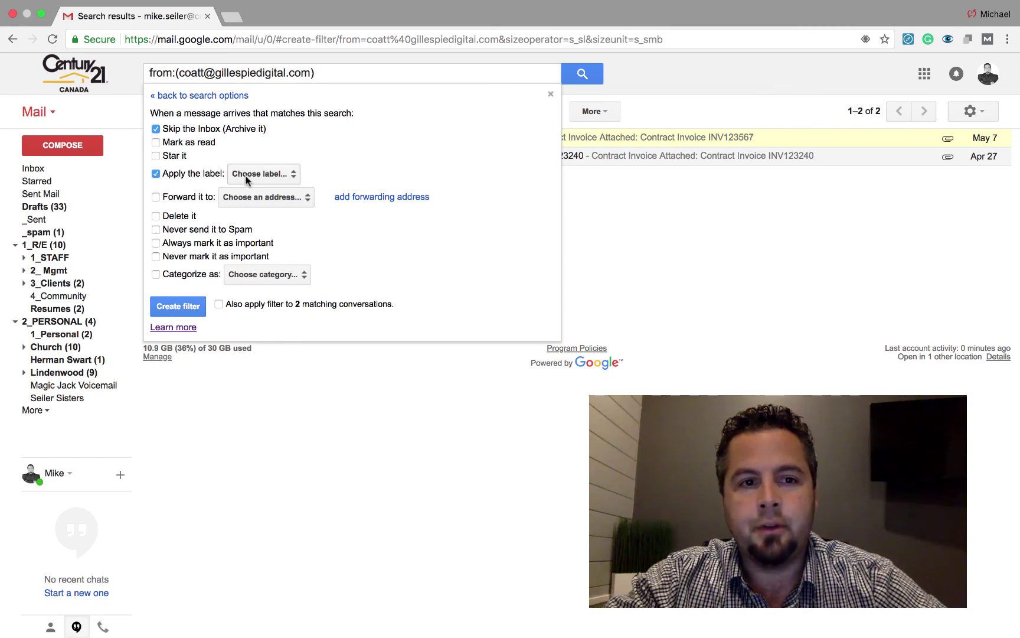
click(260, 174)
scroll(318, 263, down, 3)
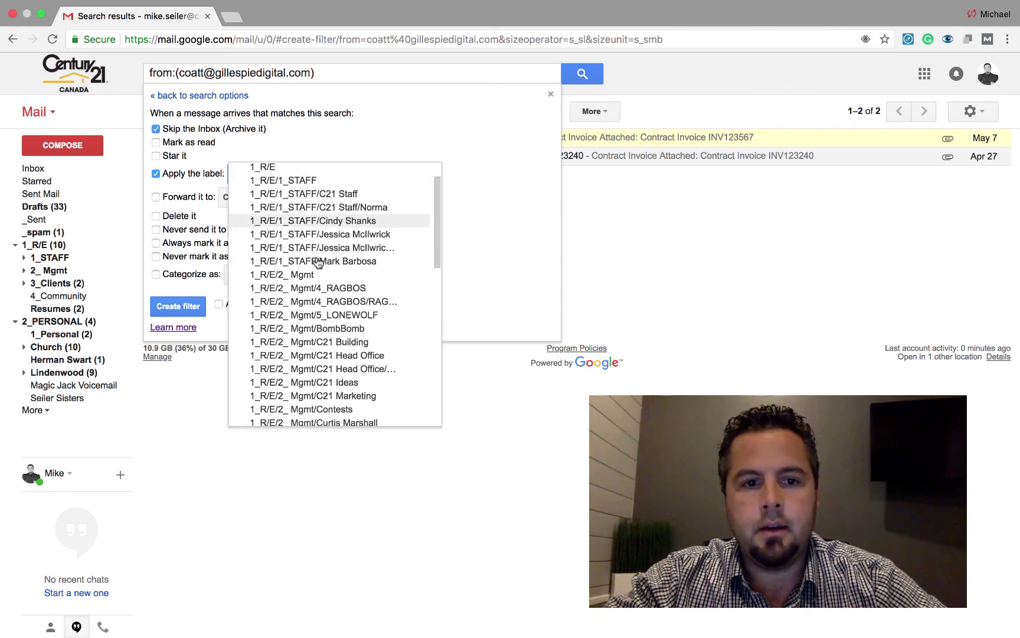
scroll(318, 263, up, 1)
scroll(318, 262, up, 2)
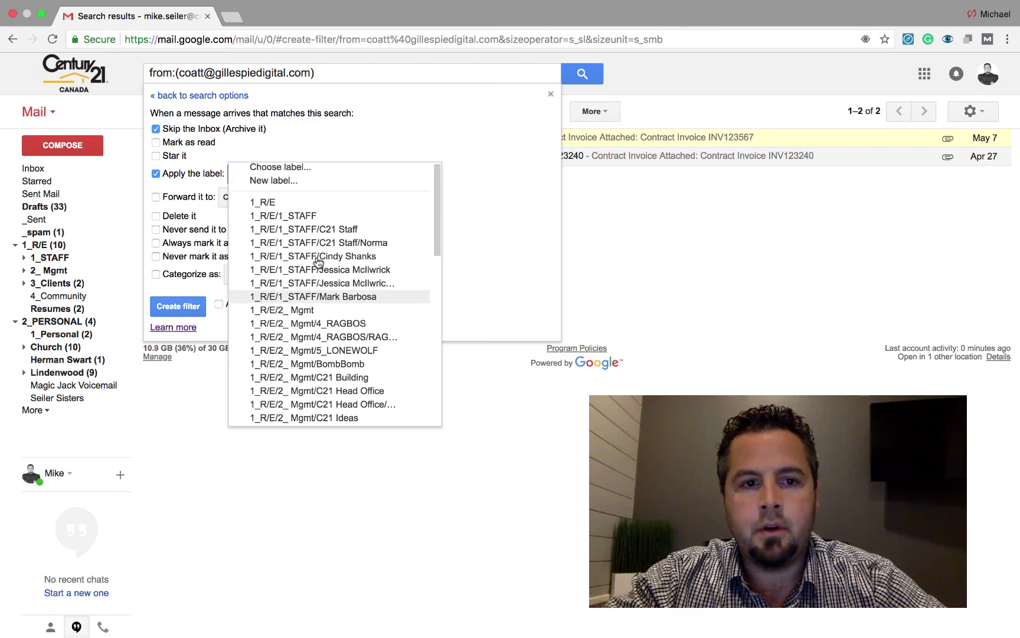
scroll(317, 262, down, 8)
scroll(318, 262, down, 2)
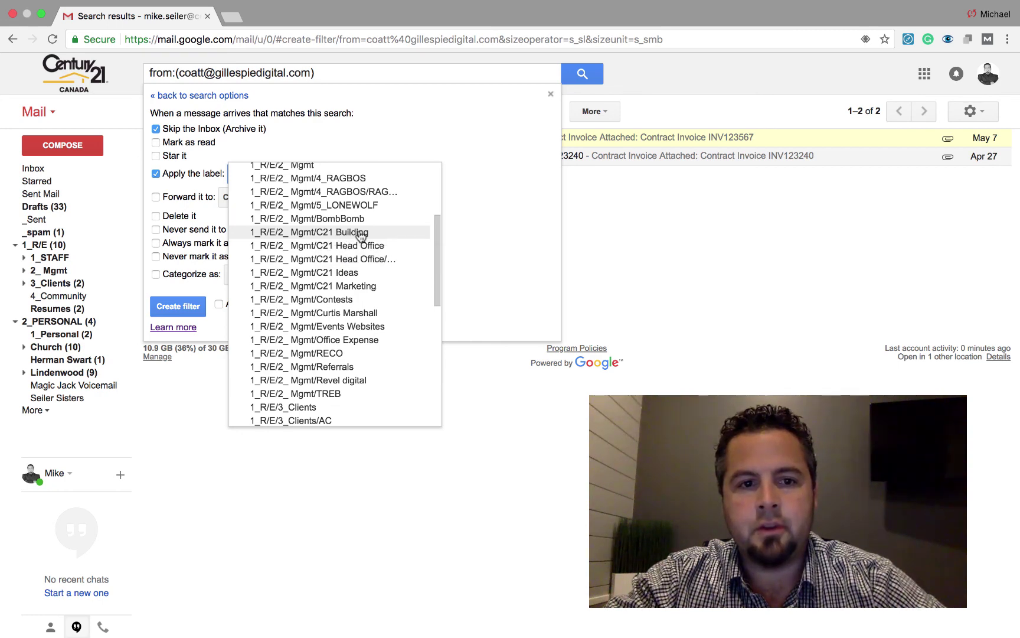
click(361, 234)
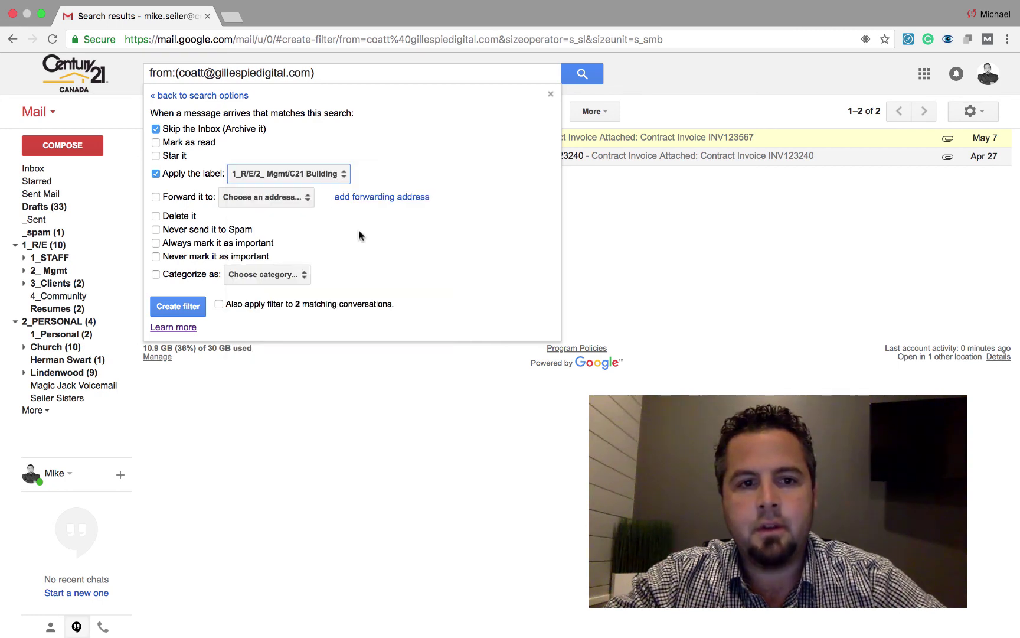
Step: Add forwarding to a colleague, include the 2 existing conversations, and save the filter
click(156, 198)
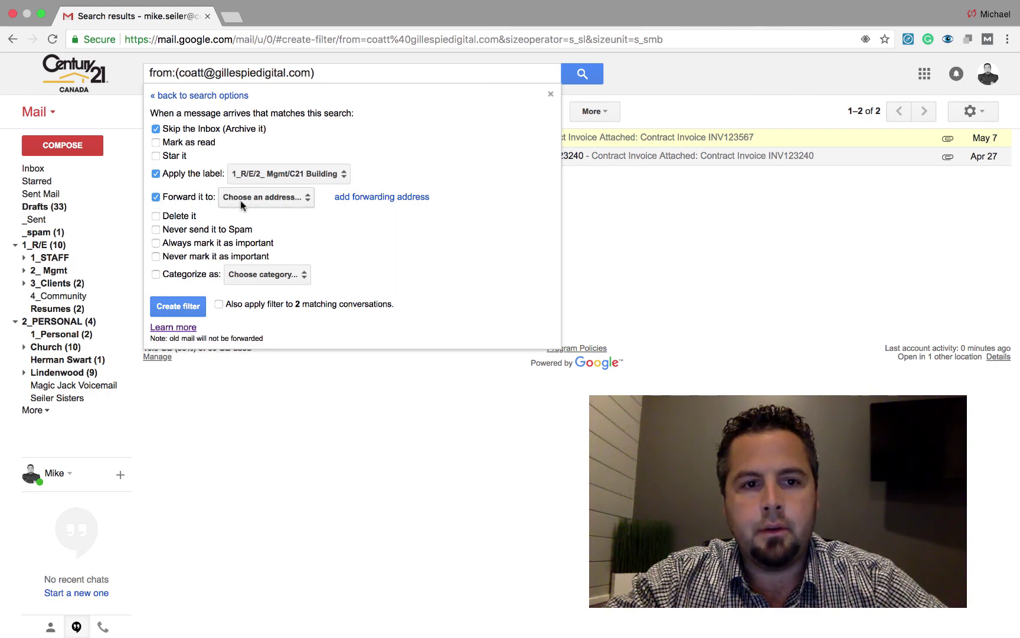
click(262, 204)
click(290, 238)
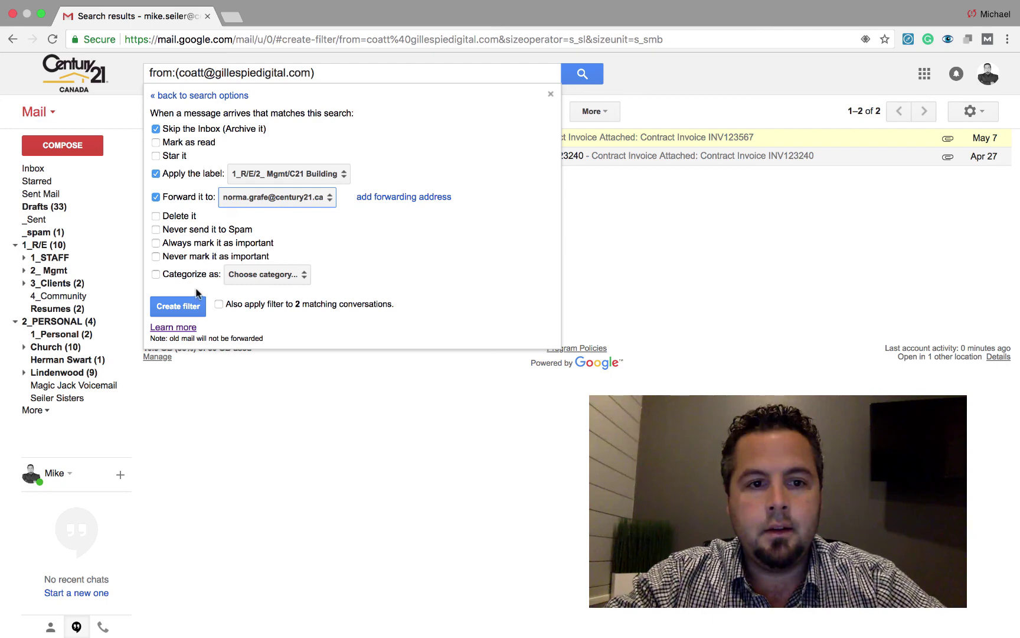
click(219, 304)
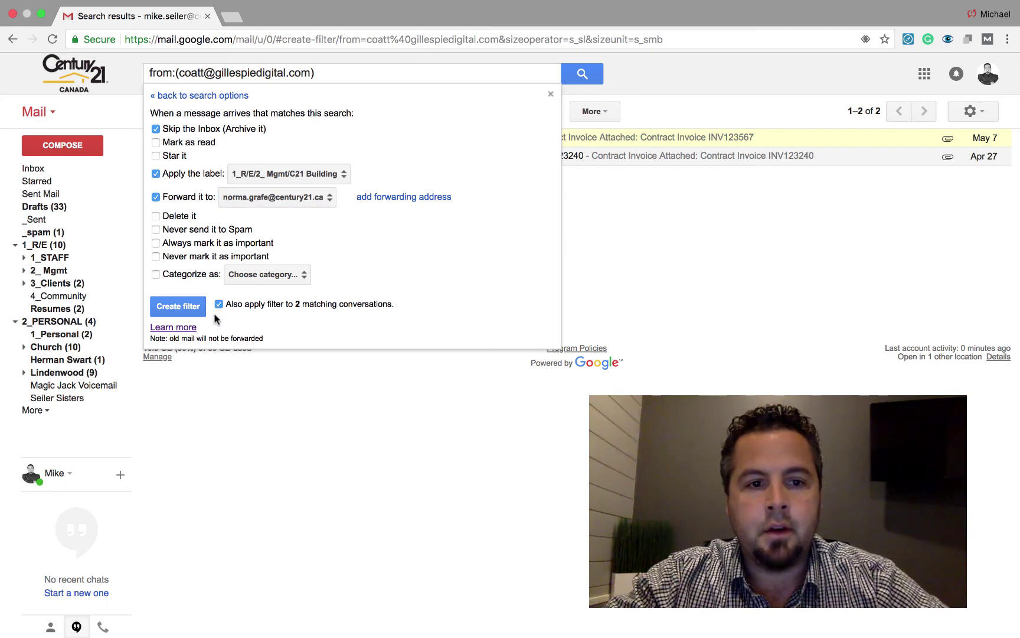
click(177, 305)
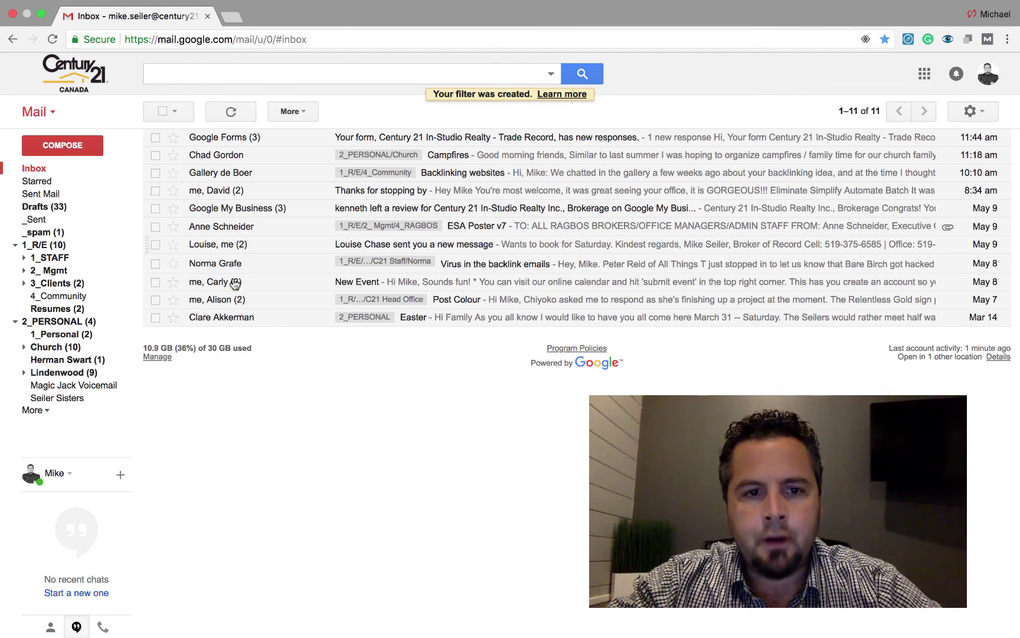
Step: Select the Campfires, ESA Poster v7, backlink virus, Post Colour and Easter conversations and archive them
click(156, 155)
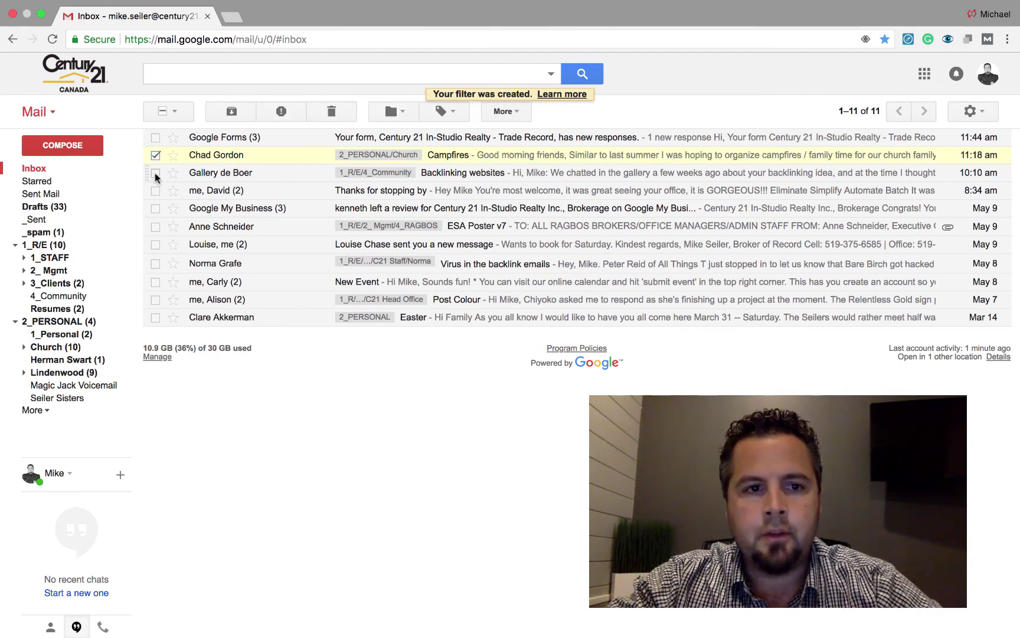
click(156, 227)
click(156, 264)
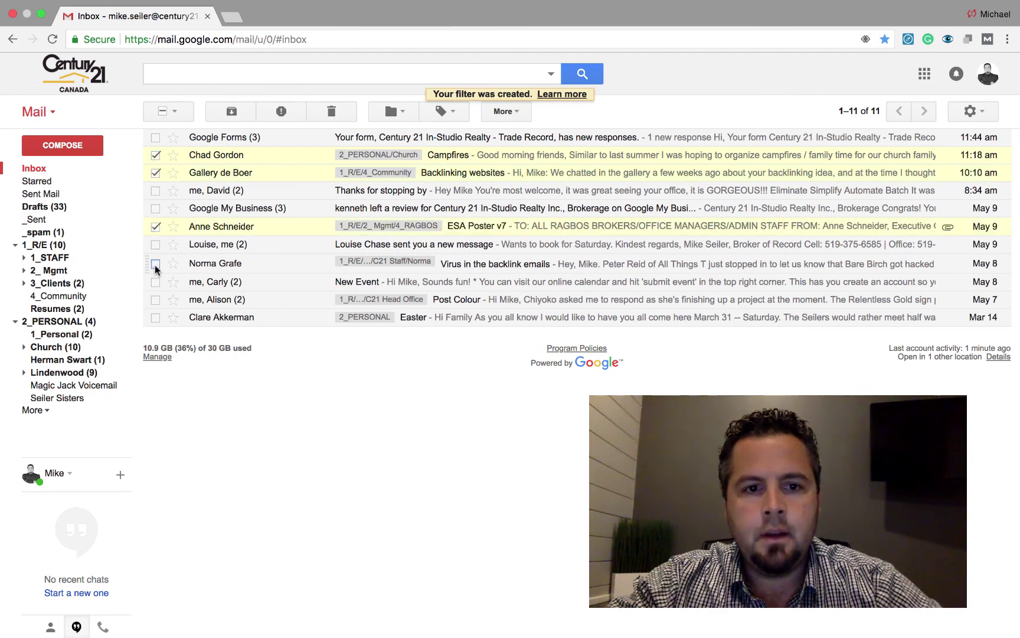
click(156, 300)
click(156, 317)
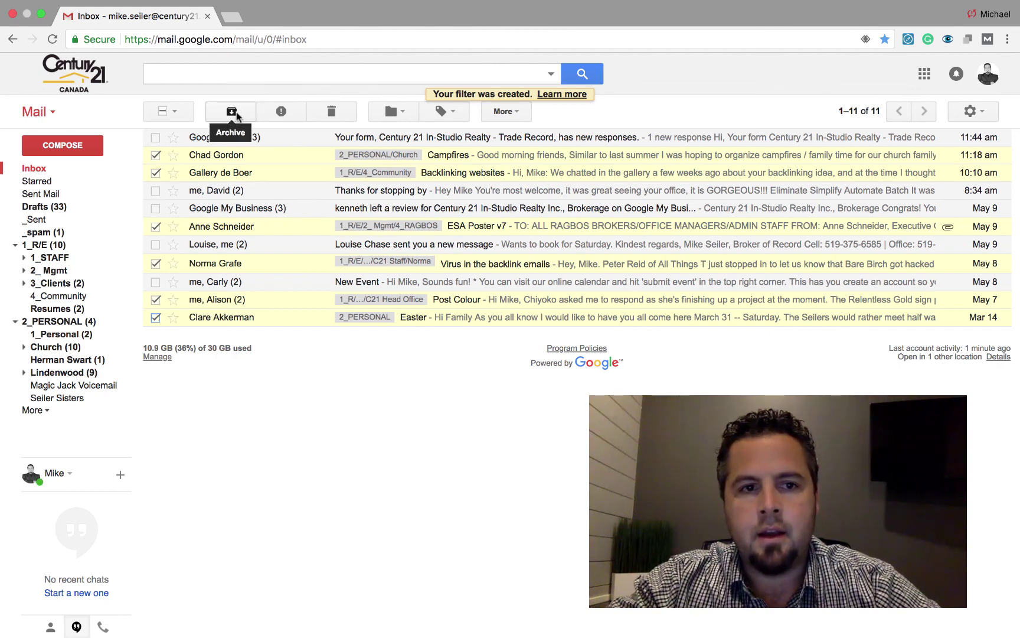
click(232, 112)
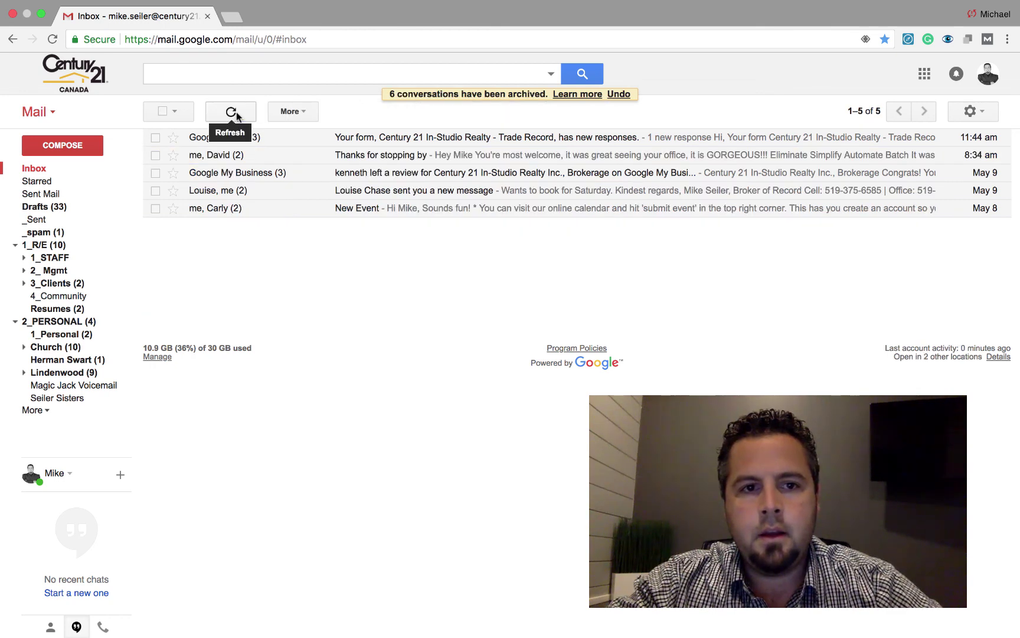